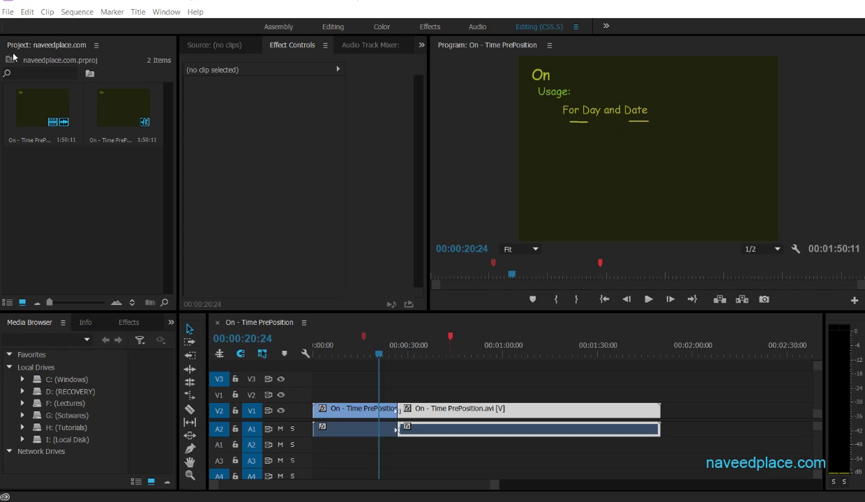
- Open the File menu, close and reopen it, and expand its New submenu
{"action": "left_click", "coordinate": [8, 12]}
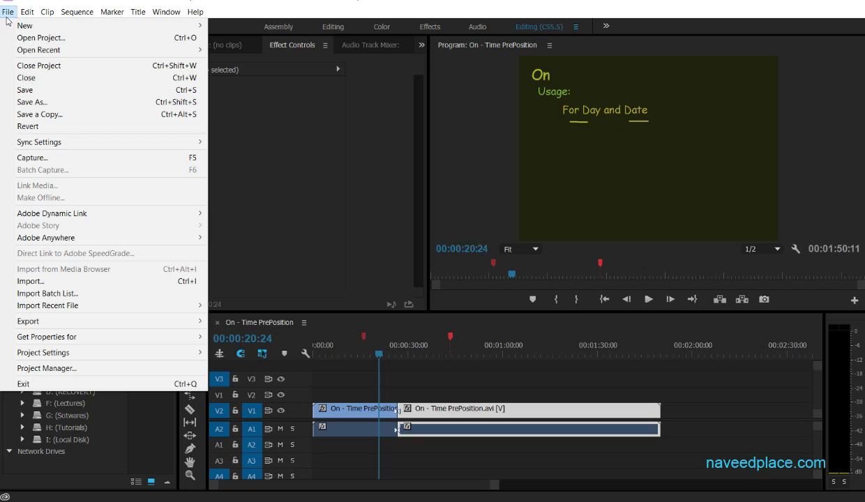
{"action": "left_click", "coordinate": [325, 120]}
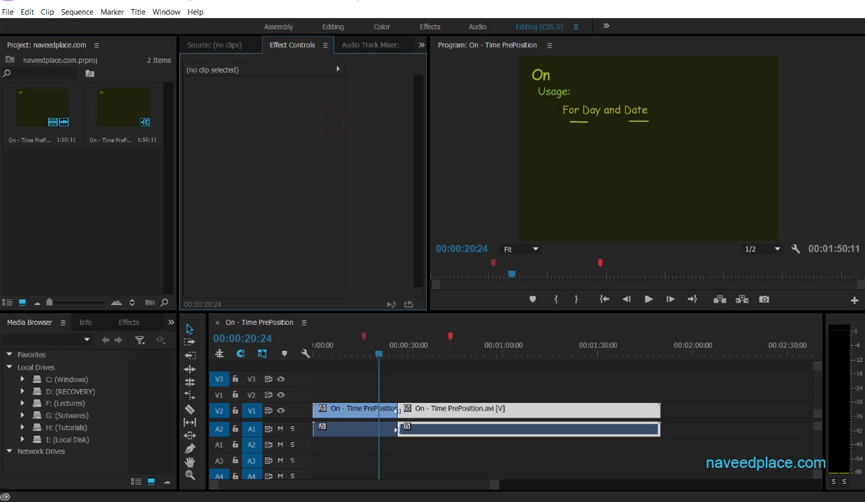
{"action": "left_click", "coordinate": [9, 13]}
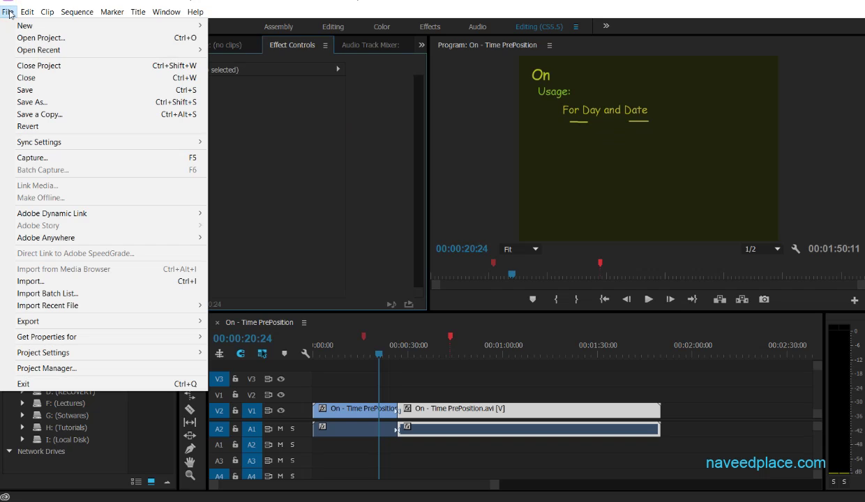
{"action": "mouse_move", "coordinate": [20, 30]}
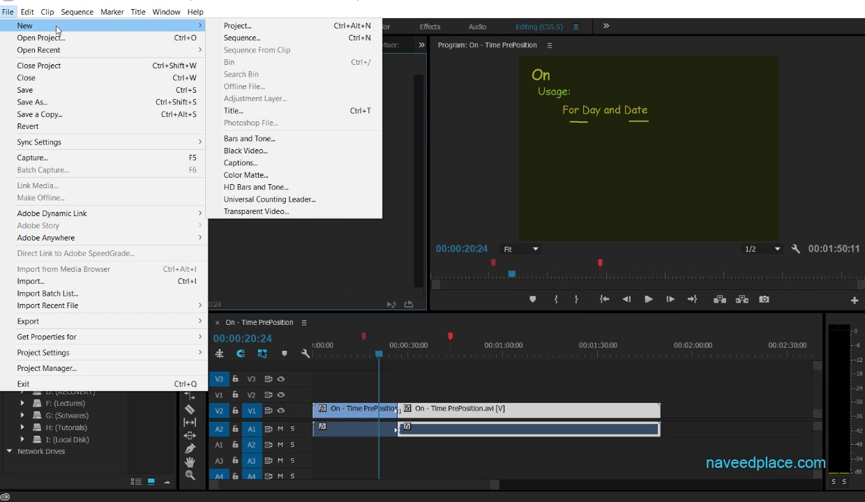
{"action": "left_click", "coordinate": [11, 12]}
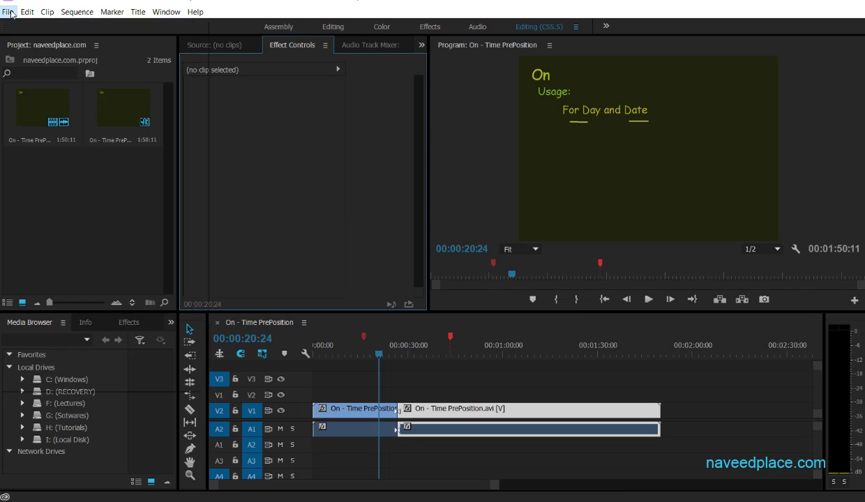
{"action": "left_click", "coordinate": [11, 12]}
{"action": "mouse_move", "coordinate": [14, 25]}
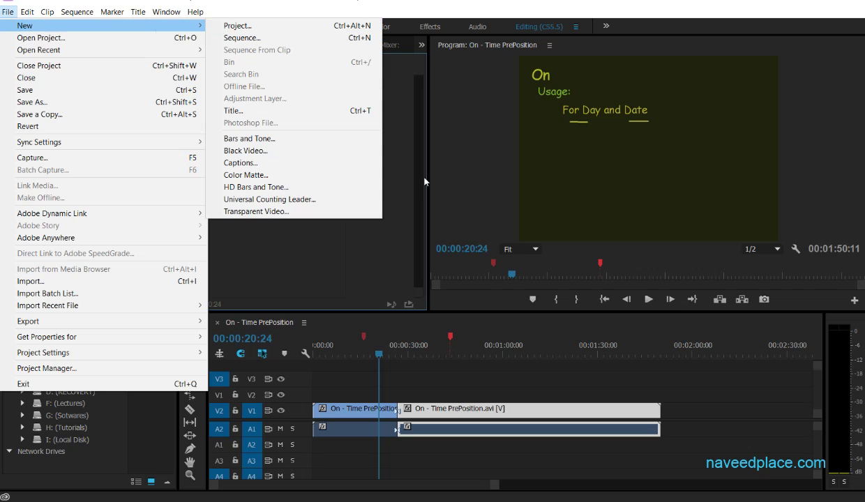
{"action": "left_click", "coordinate": [55, 28]}
{"action": "left_click", "coordinate": [8, 12]}
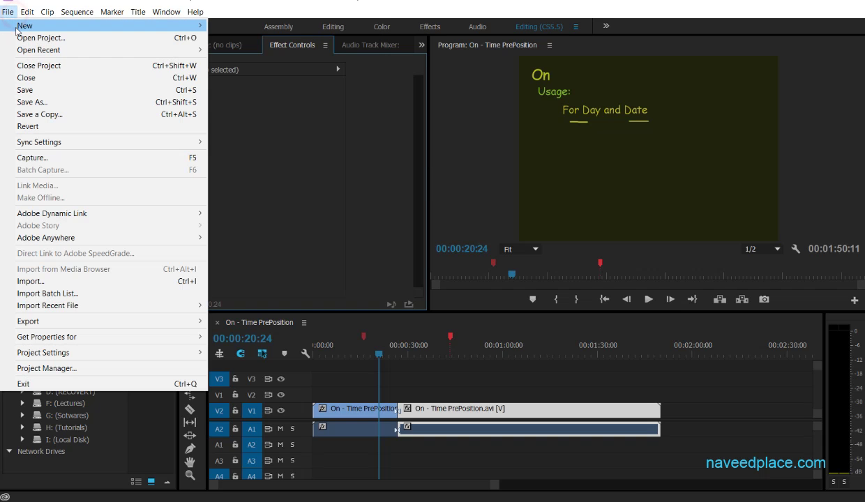
{"action": "mouse_move", "coordinate": [16, 29]}
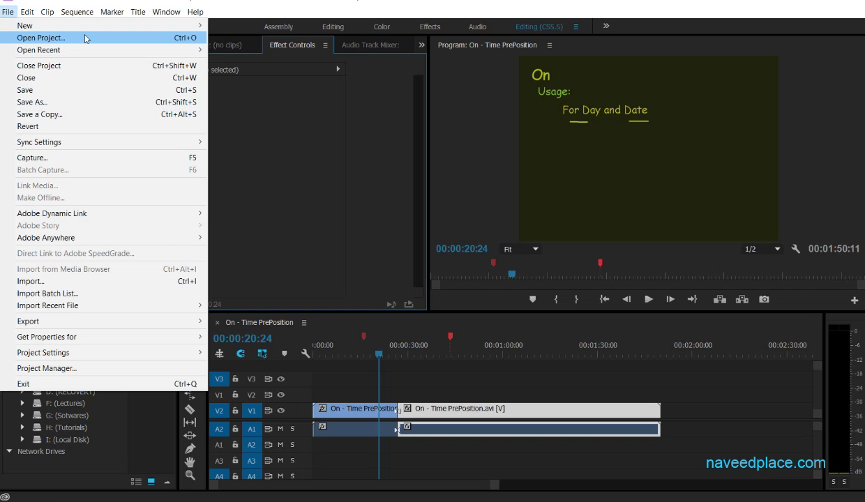
- Start File > Open Project, move its dialog toward the centre, then cancel it
{"action": "mouse_move", "coordinate": [60, 31]}
{"action": "left_click", "coordinate": [41, 37]}
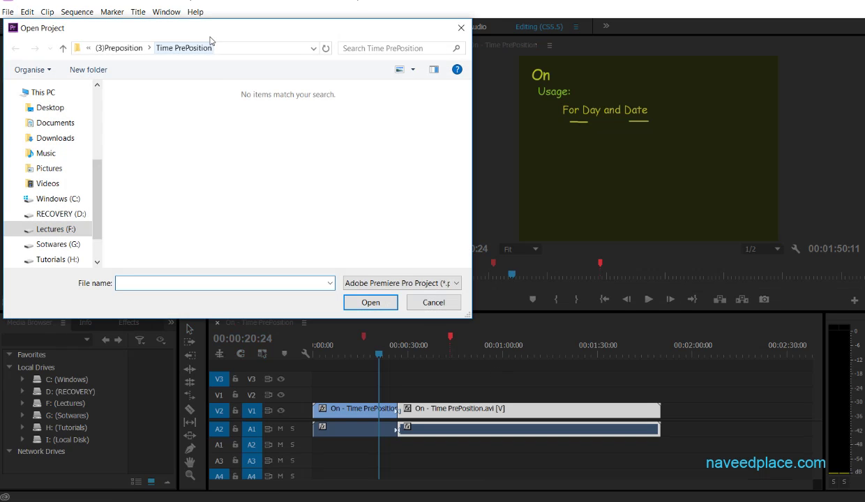
{"action": "left_click_drag", "start_coordinate": [213, 26], "coordinate": [437, 46]}
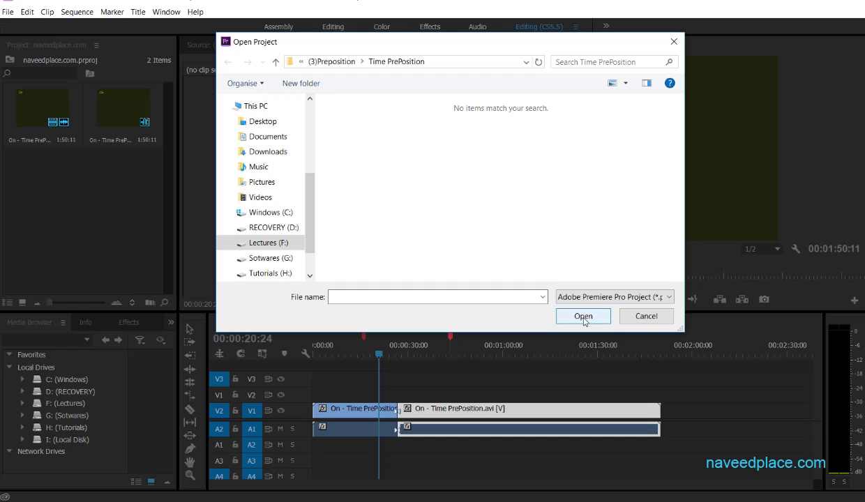
{"action": "left_click", "coordinate": [653, 320]}
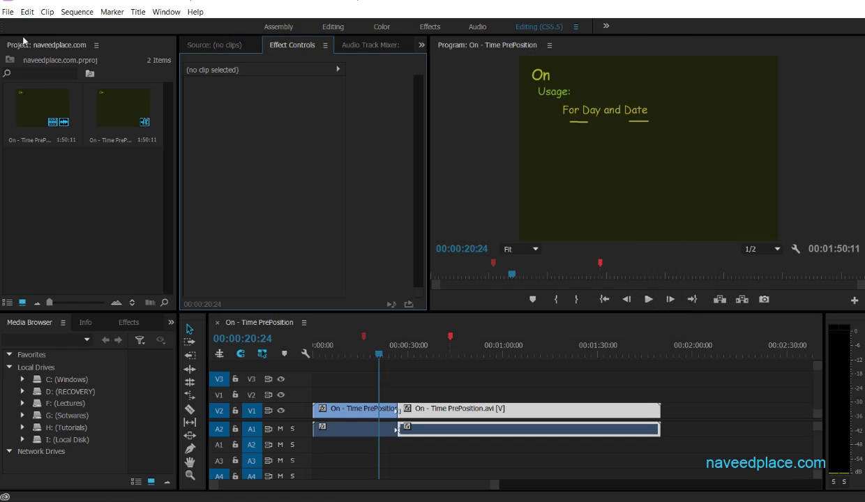
{"action": "left_click", "coordinate": [8, 12]}
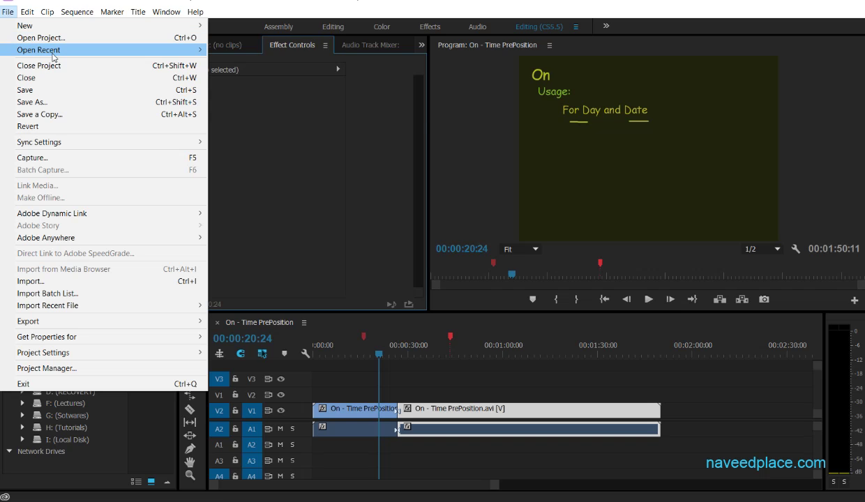
- Open recent project 'ok' without saving naveedplace.com, dismissing the Missing Renderer warning
{"action": "mouse_move", "coordinate": [54, 56]}
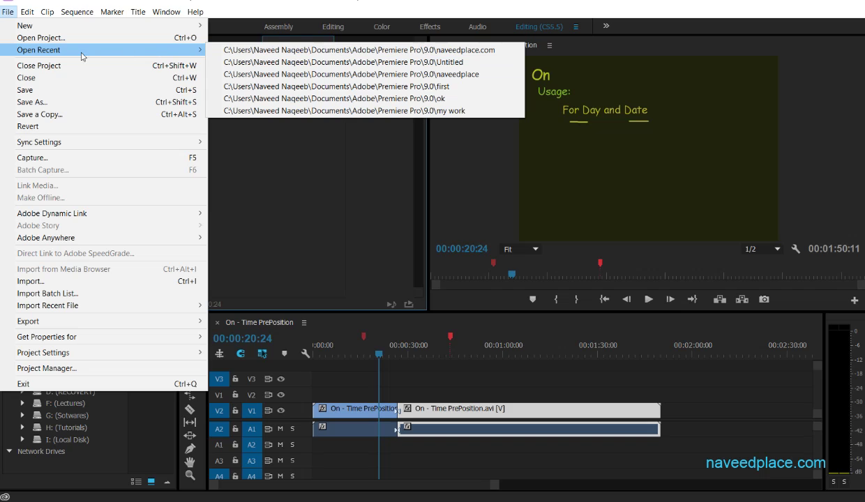
{"action": "left_click", "coordinate": [433, 100]}
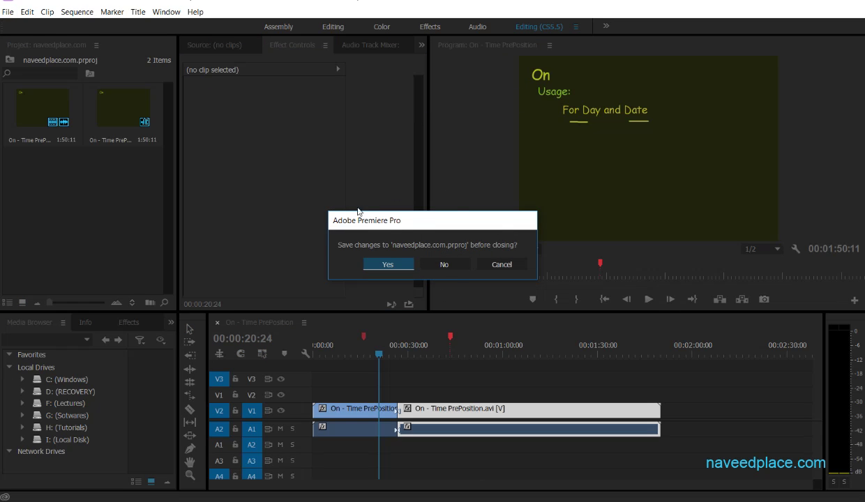
{"action": "left_click", "coordinate": [452, 265]}
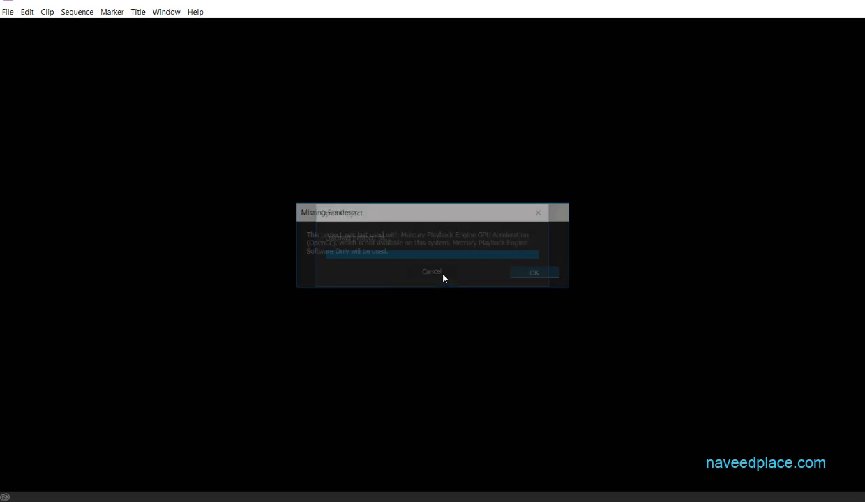
{"action": "left_click", "coordinate": [538, 270]}
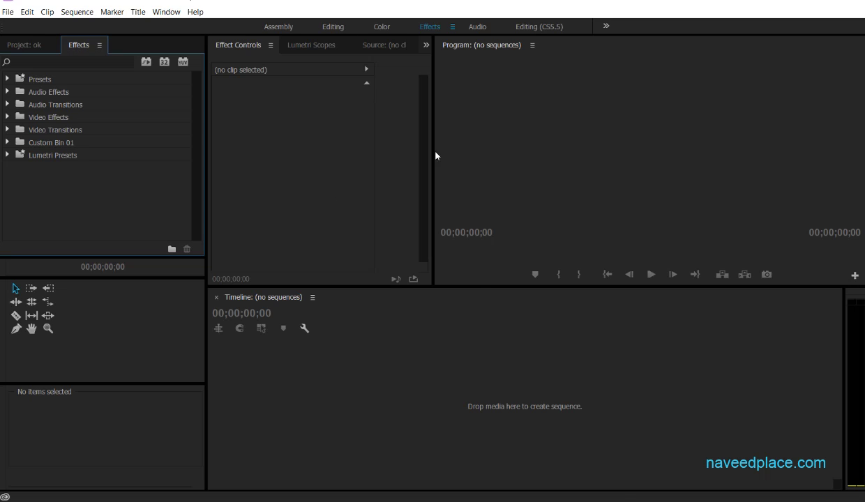
- Close the ok project, reopen it from the Welcome screen, and dismiss the renderer warning
{"action": "left_click", "coordinate": [9, 11]}
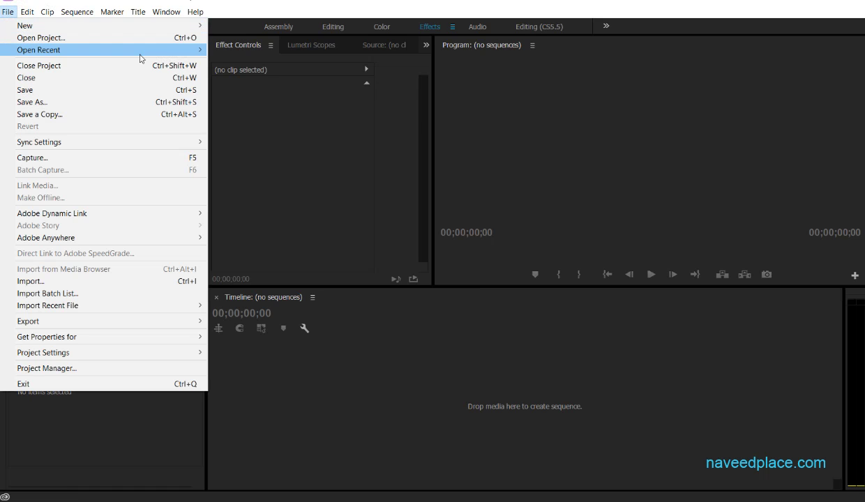
{"action": "mouse_move", "coordinate": [141, 53]}
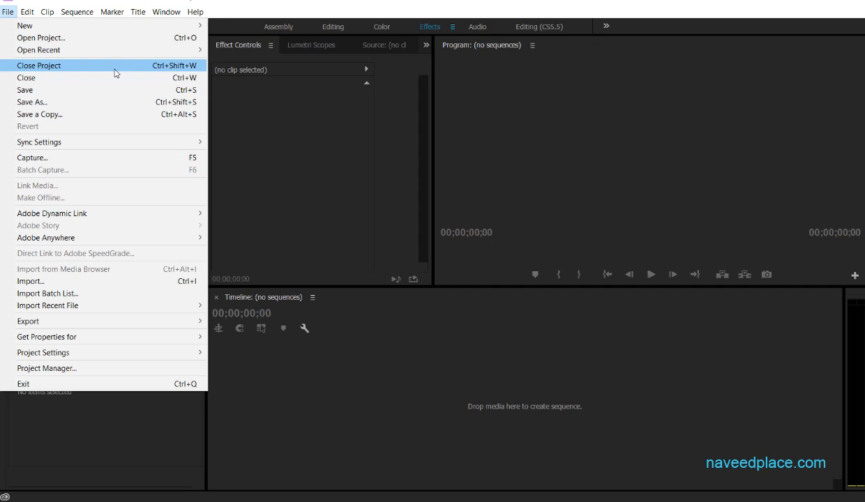
{"action": "left_click", "coordinate": [114, 70]}
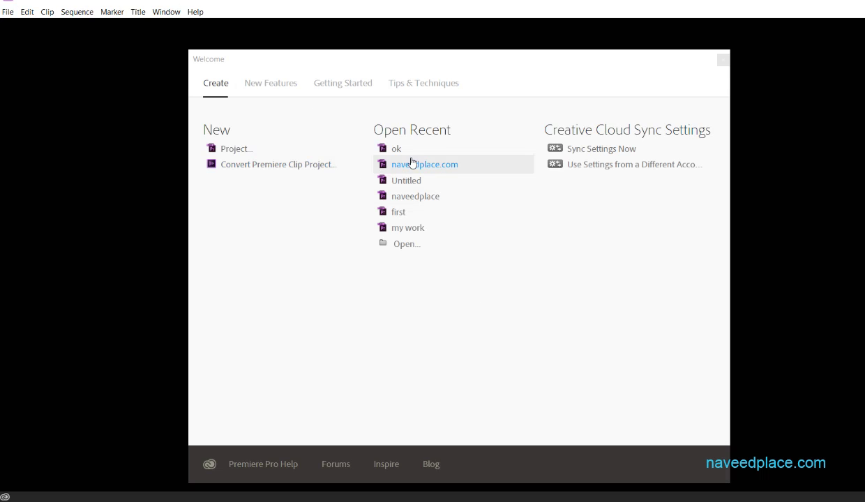
{"action": "left_click", "coordinate": [411, 164]}
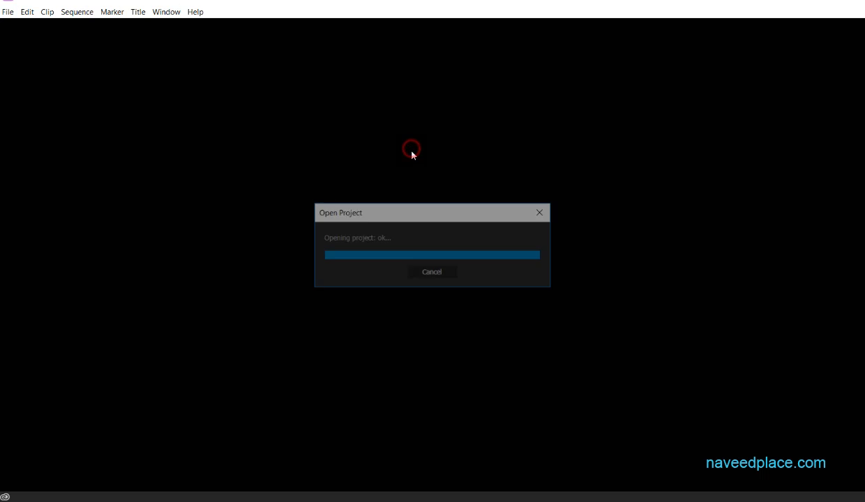
{"action": "left_click", "coordinate": [536, 274]}
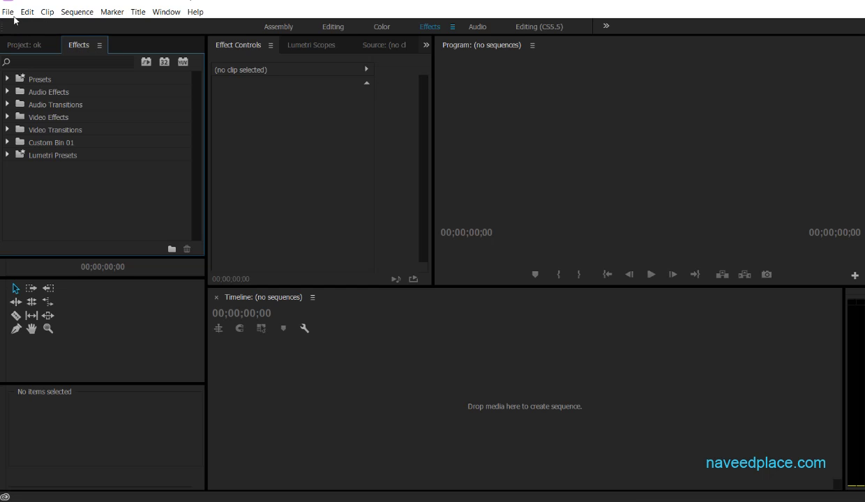
{"action": "left_click", "coordinate": [8, 12]}
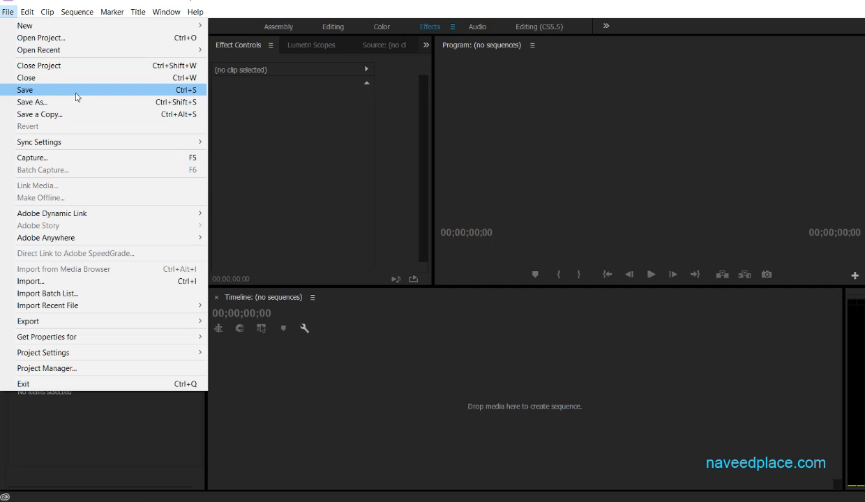
{"action": "left_click", "coordinate": [32, 93]}
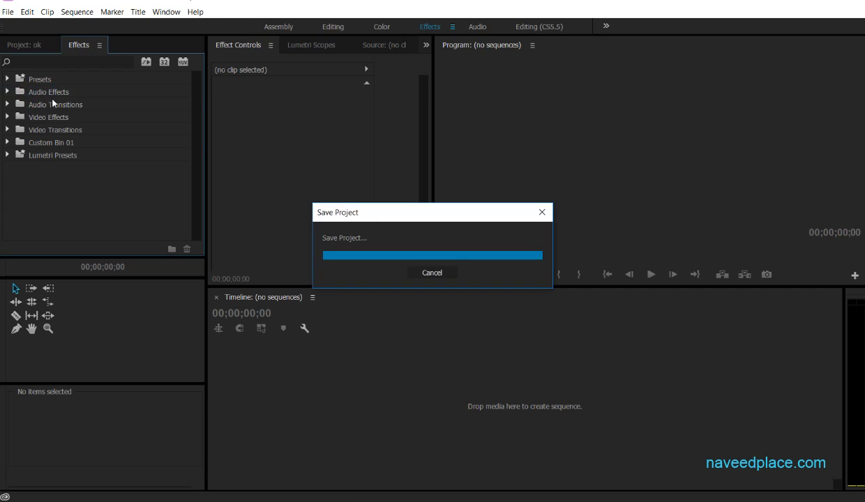
{"action": "left_click", "coordinate": [8, 12]}
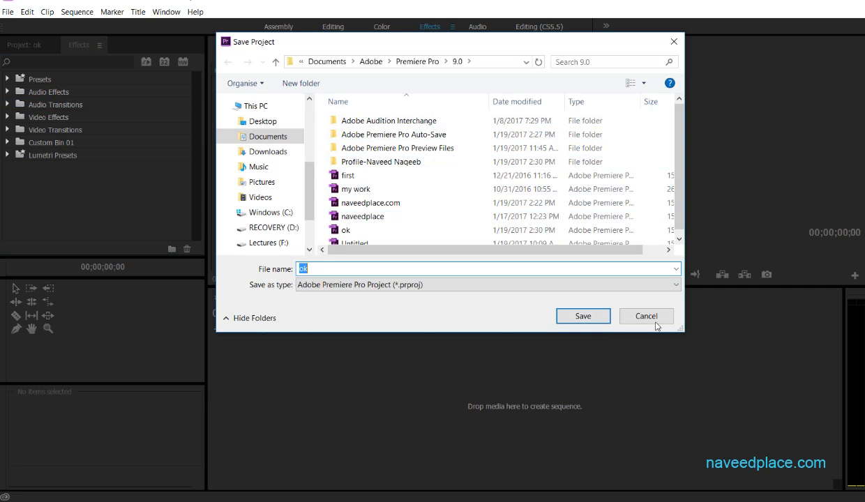
{"action": "left_click", "coordinate": [655, 322]}
{"action": "left_click", "coordinate": [8, 13]}
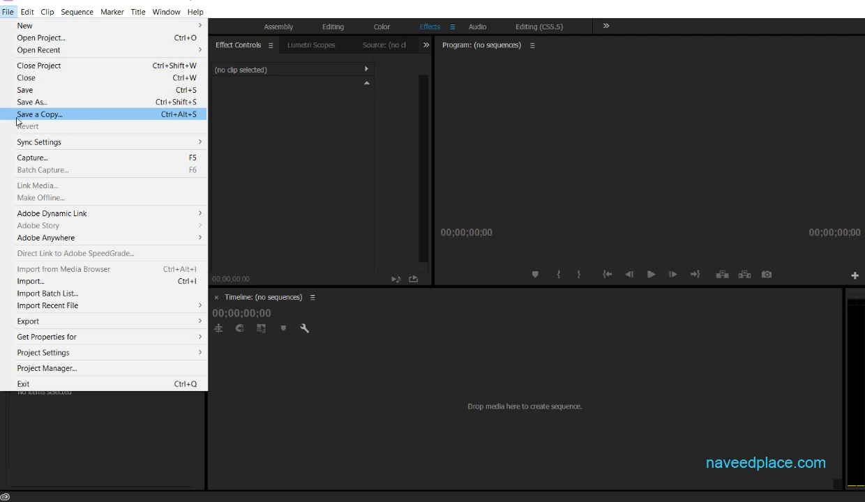
{"action": "left_click", "coordinate": [276, 187]}
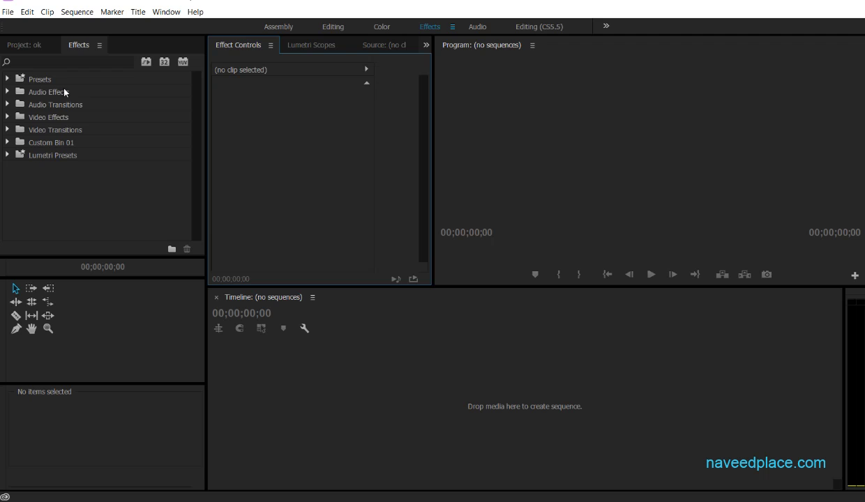
- Import the In - Time PrePosition clip and drag it to the timeline to make a sequence
{"action": "left_click", "coordinate": [23, 44]}
{"action": "double_click", "coordinate": [72, 162]}
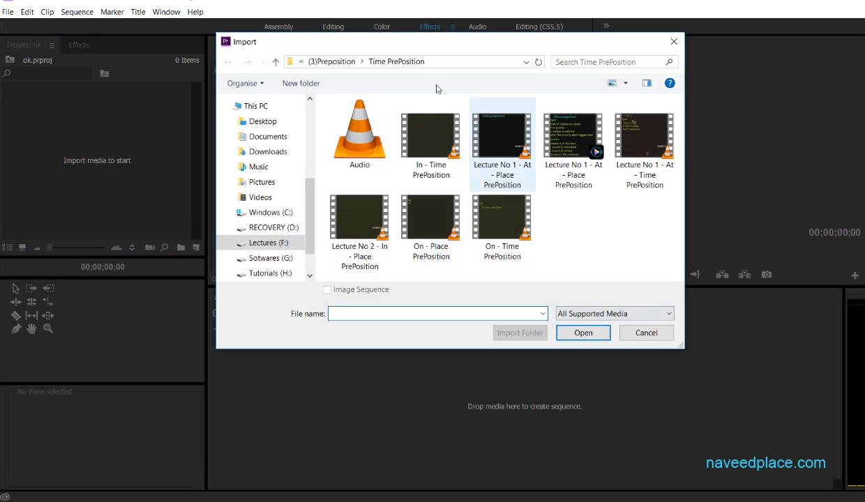
{"action": "double_click", "coordinate": [413, 134]}
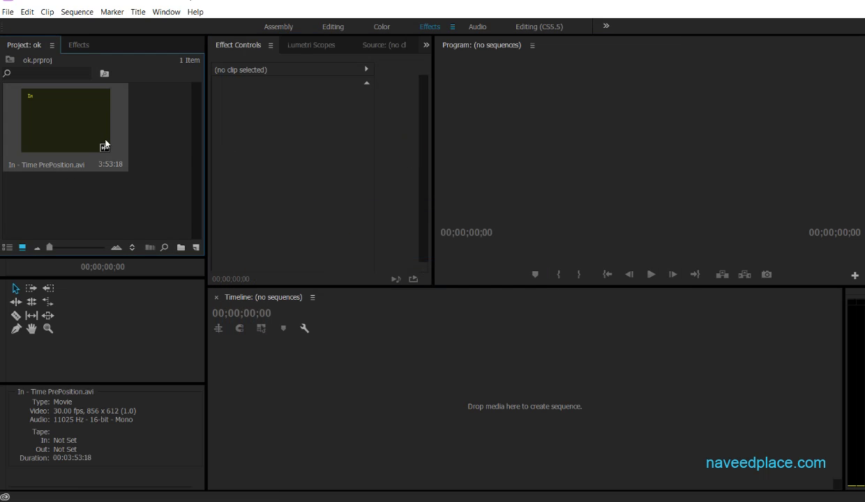
{"action": "left_click_drag", "start_coordinate": [105, 145], "coordinate": [289, 353]}
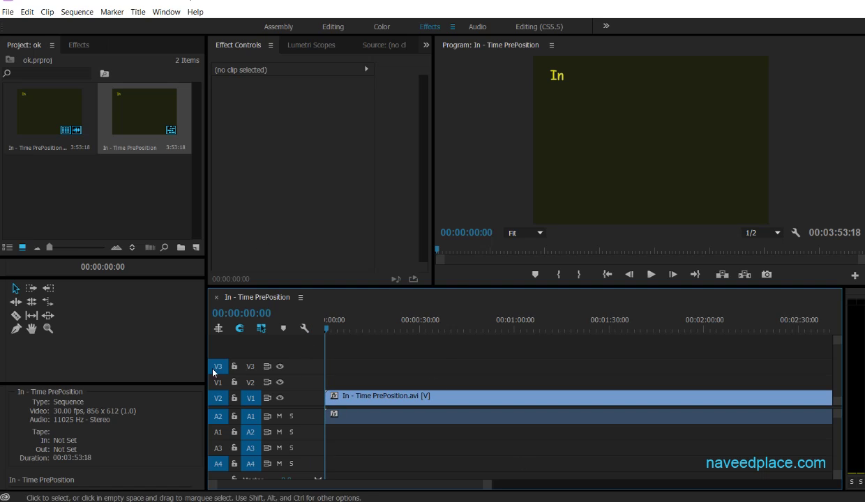
- Revert the project to its last saved state, confirming the discard of changes
{"action": "left_click", "coordinate": [7, 12]}
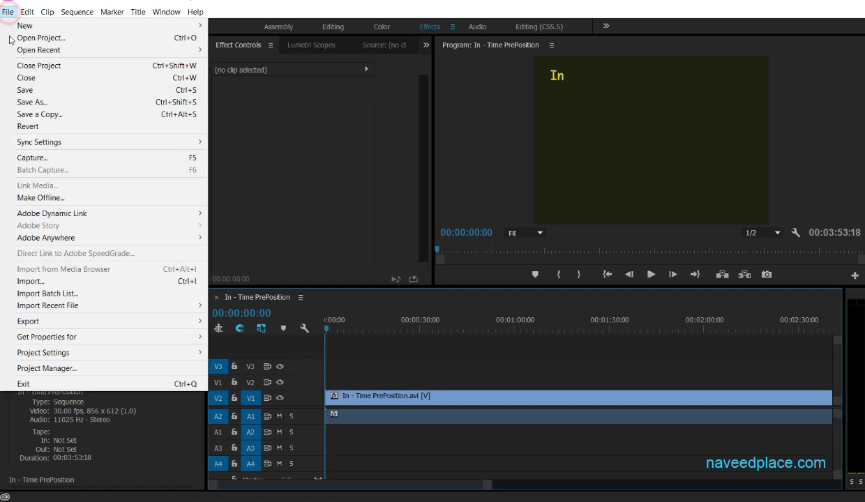
{"action": "mouse_move", "coordinate": [22, 17]}
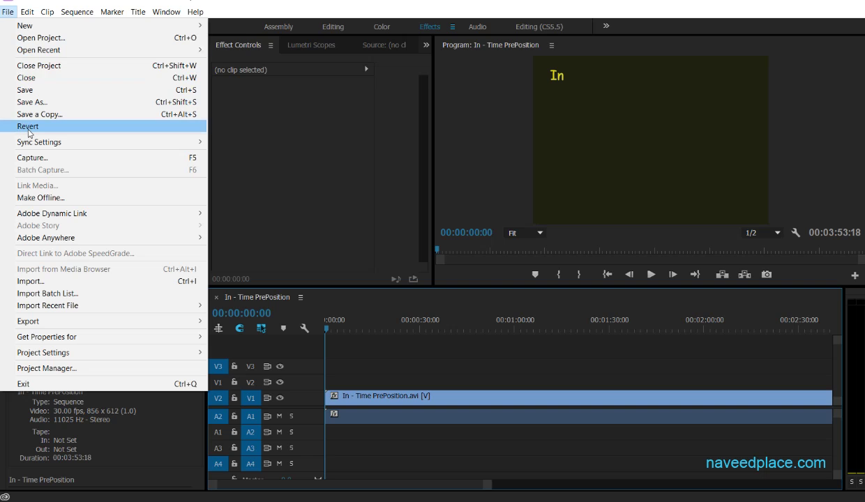
{"action": "left_click", "coordinate": [27, 125]}
{"action": "left_click", "coordinate": [441, 264]}
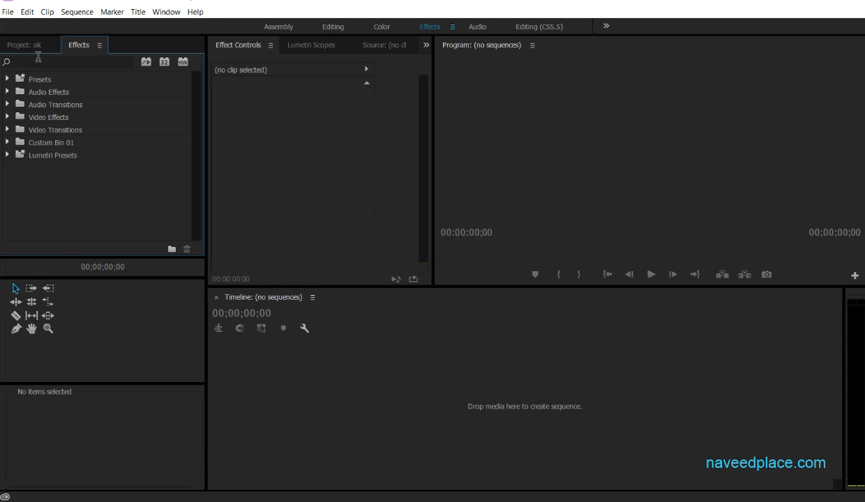
{"action": "left_click", "coordinate": [7, 11]}
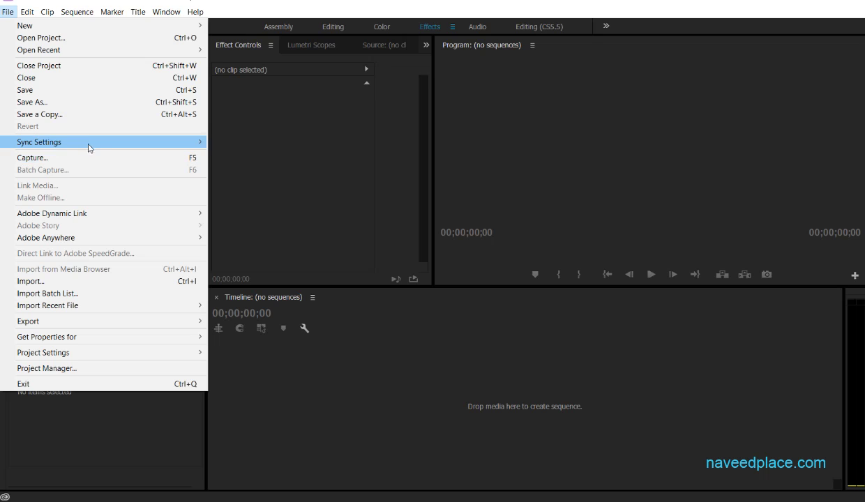
- Expand File > Adobe Dynamic Link to show its After Effects composition options
{"action": "mouse_move", "coordinate": [14, 143]}
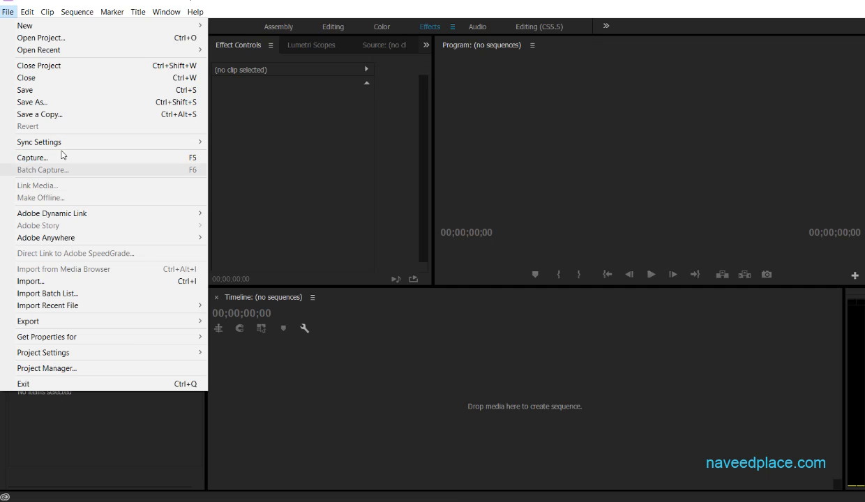
{"action": "mouse_move", "coordinate": [64, 218]}
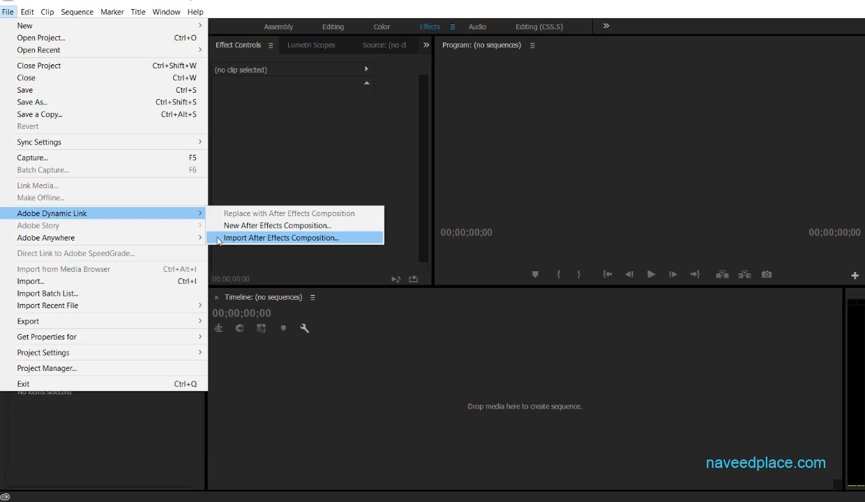
{"action": "left_click", "coordinate": [275, 268]}
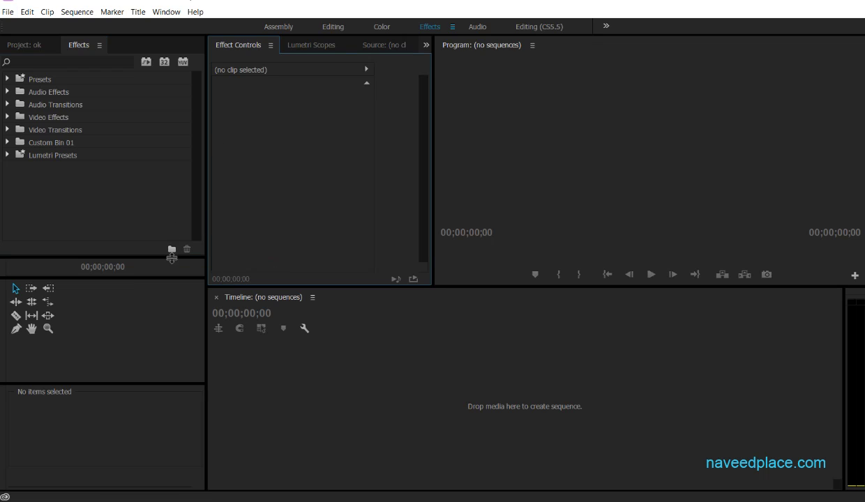
{"action": "left_click", "coordinate": [7, 12]}
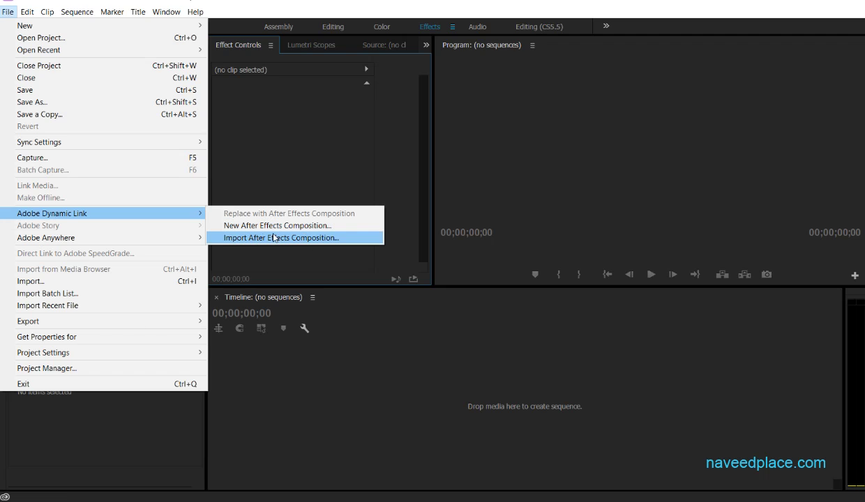
{"action": "mouse_move", "coordinate": [86, 241]}
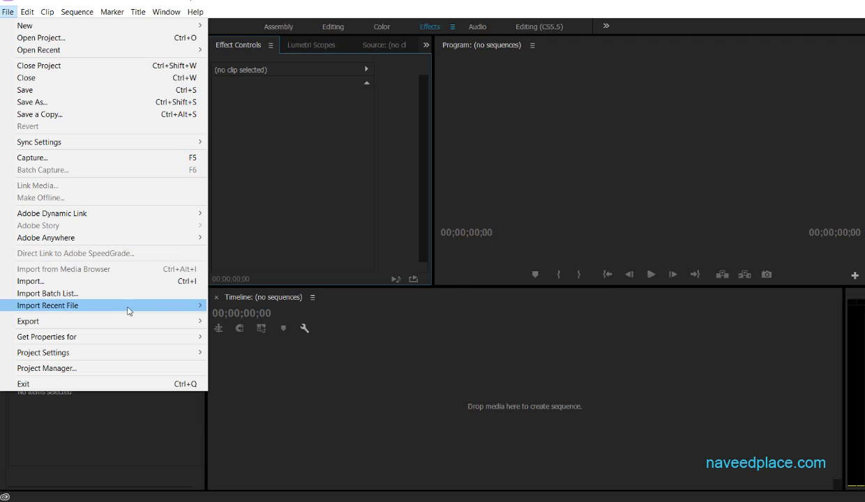
{"action": "mouse_move", "coordinate": [126, 305]}
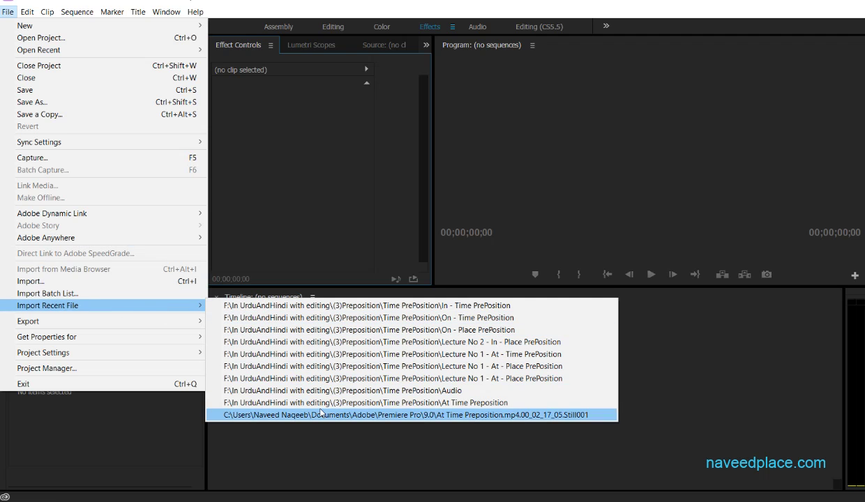
{"action": "mouse_move", "coordinate": [115, 325]}
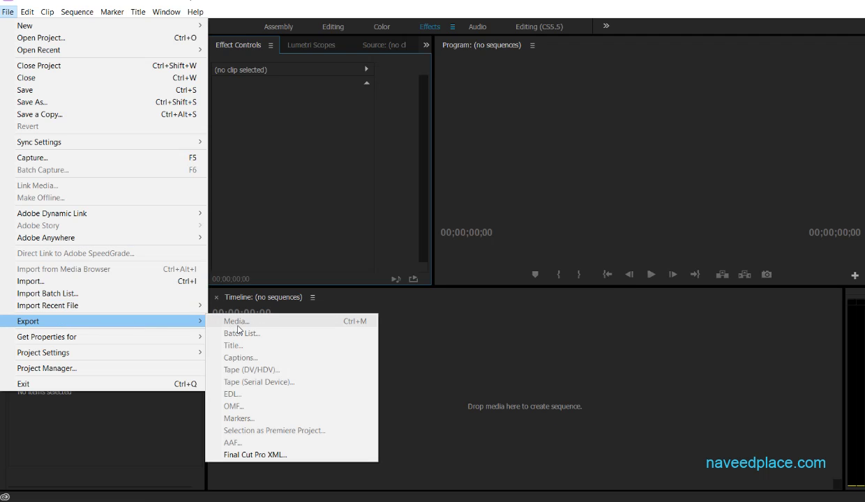
{"action": "left_click", "coordinate": [444, 340]}
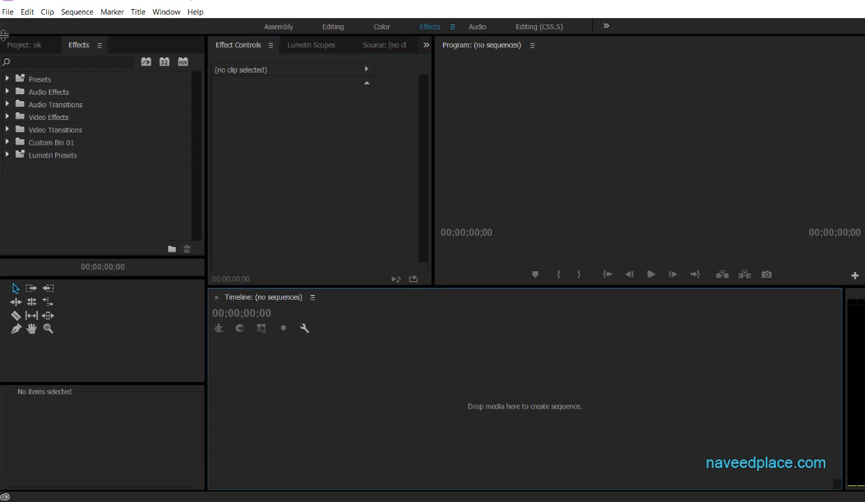
- Import Lecture No 2 - In - Place PrePosition and drag it onto the timeline as a sequence
{"action": "left_click", "coordinate": [16, 41]}
{"action": "double_click", "coordinate": [92, 136]}
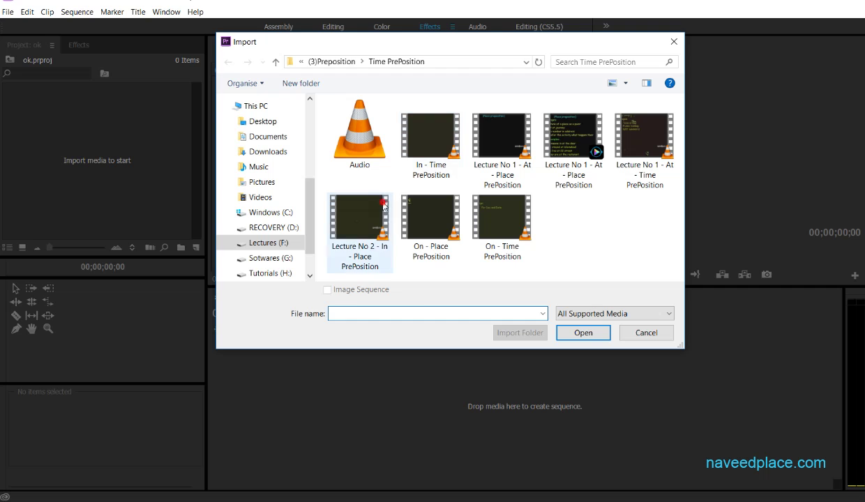
{"action": "left_click", "coordinate": [359, 227]}
{"action": "double_click", "coordinate": [368, 225]}
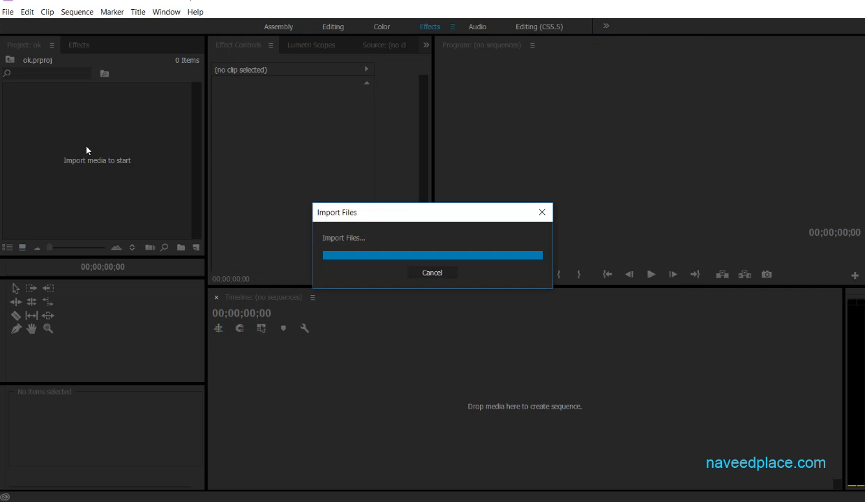
{"action": "left_click_drag", "start_coordinate": [131, 191], "coordinate": [312, 378]}
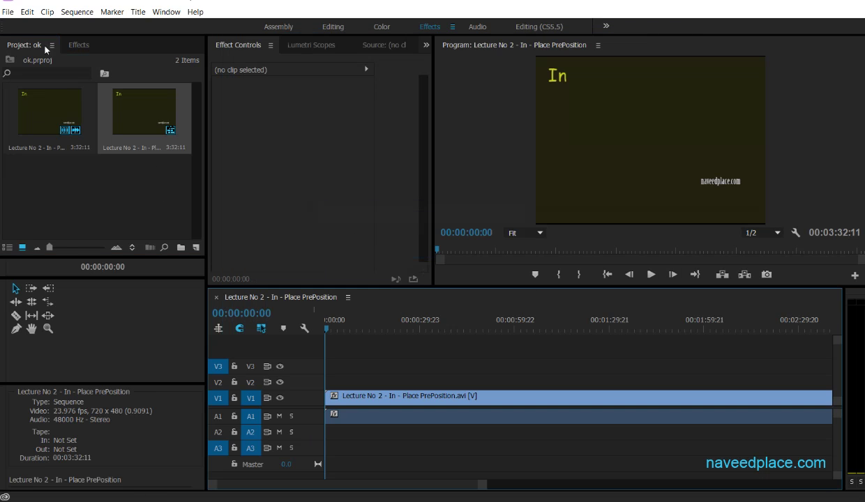
{"action": "left_click", "coordinate": [8, 12]}
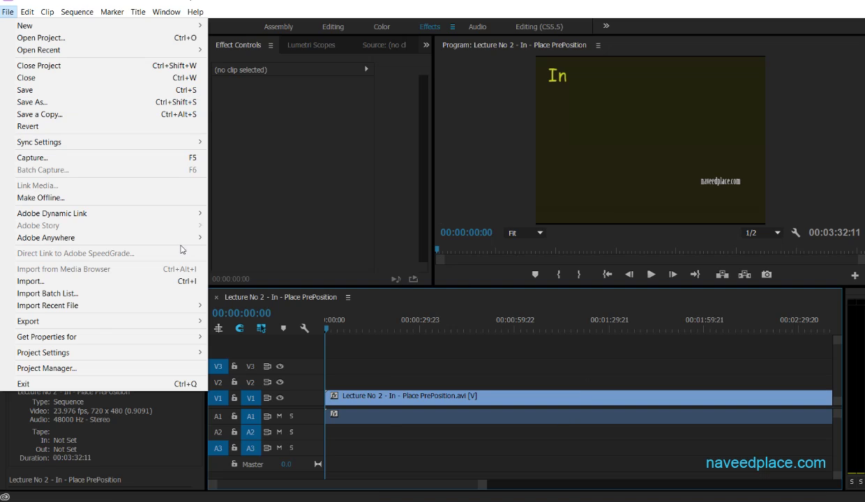
- Open Export Settings, keep the AVI format, check Output Name, then cancel without exporting
{"action": "mouse_move", "coordinate": [108, 323]}
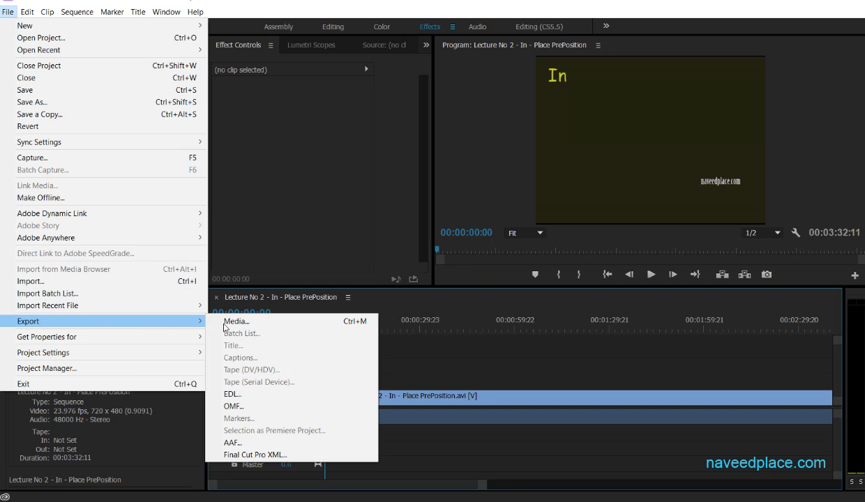
{"action": "left_click", "coordinate": [256, 322]}
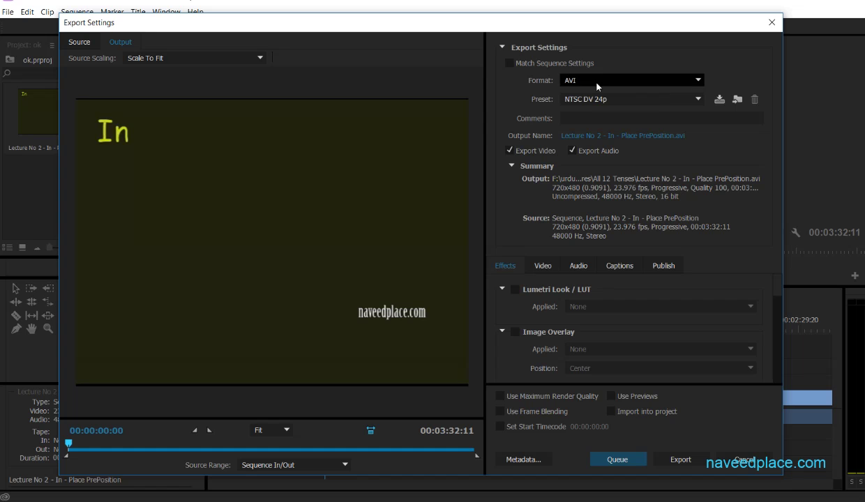
{"action": "left_click", "coordinate": [596, 82]}
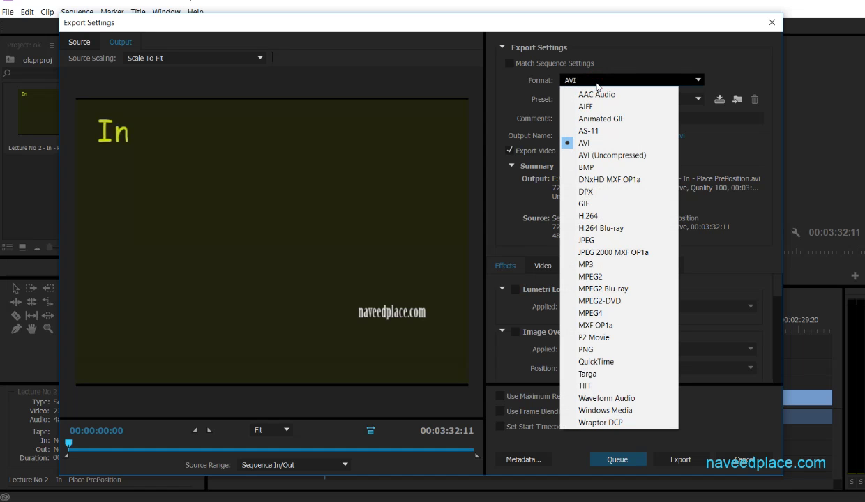
{"action": "left_click", "coordinate": [598, 81]}
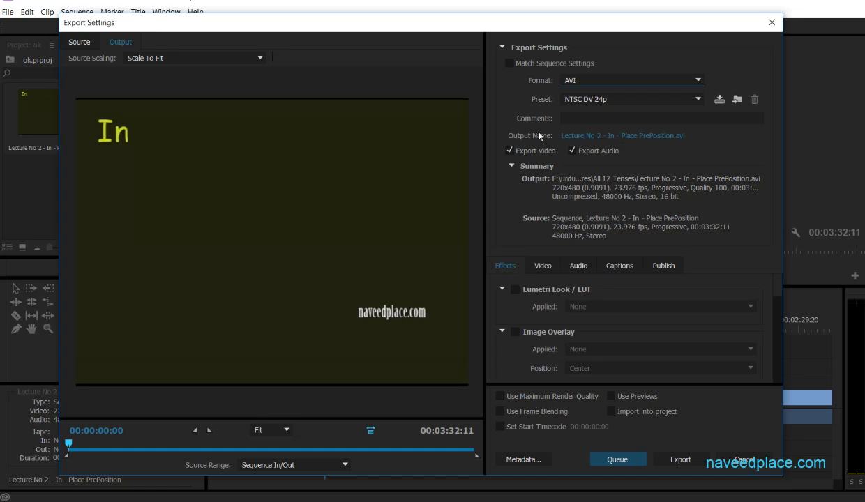
{"action": "left_click", "coordinate": [609, 135]}
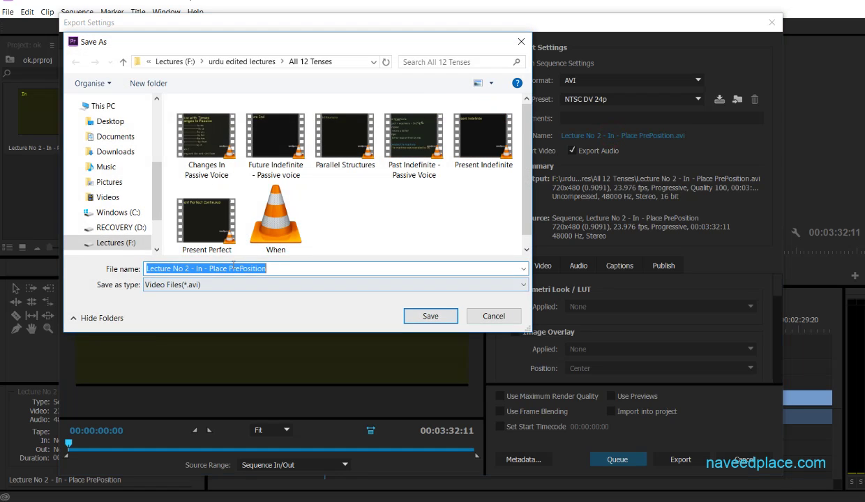
{"action": "left_click", "coordinate": [493, 316]}
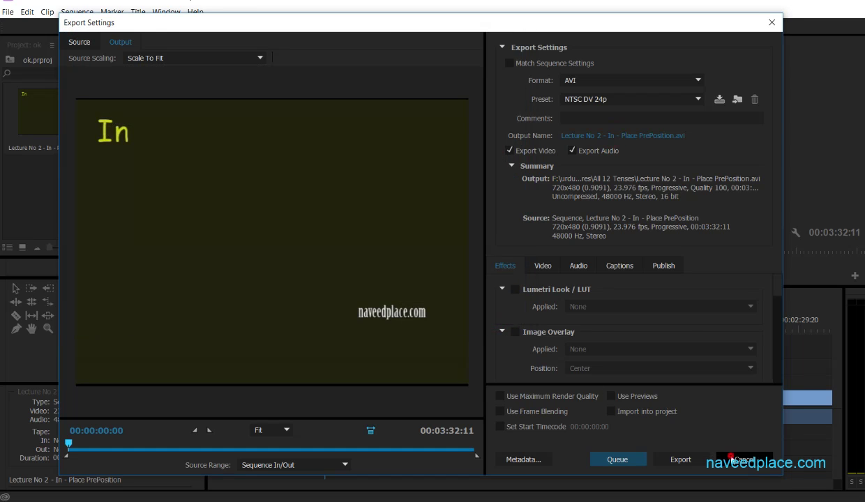
{"action": "left_click", "coordinate": [744, 460]}
{"action": "left_click", "coordinate": [8, 12]}
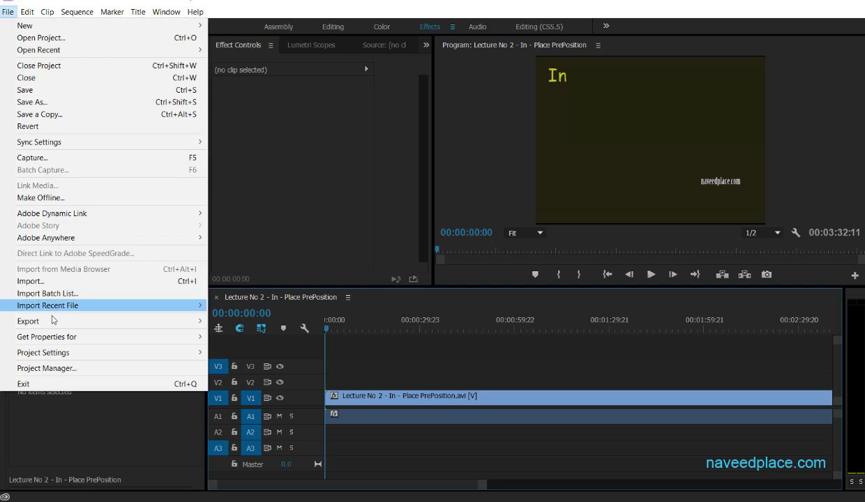
- Show file properties for In - Time PrePosition via File > Get Properties for > File
{"action": "mouse_move", "coordinate": [54, 337]}
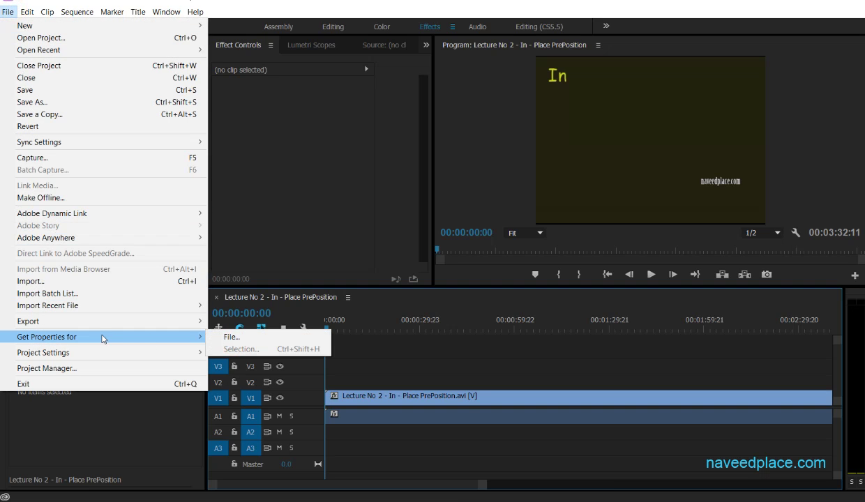
{"action": "left_click", "coordinate": [211, 336]}
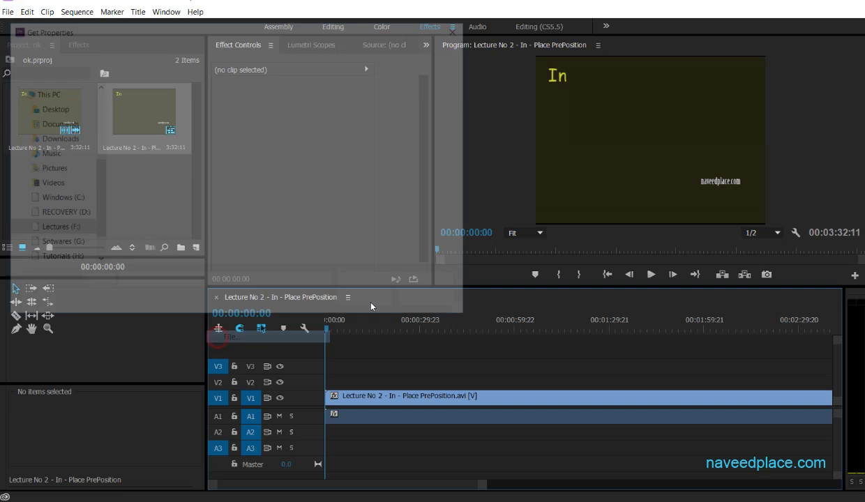
{"action": "left_click", "coordinate": [218, 118]}
{"action": "left_click", "coordinate": [369, 302]}
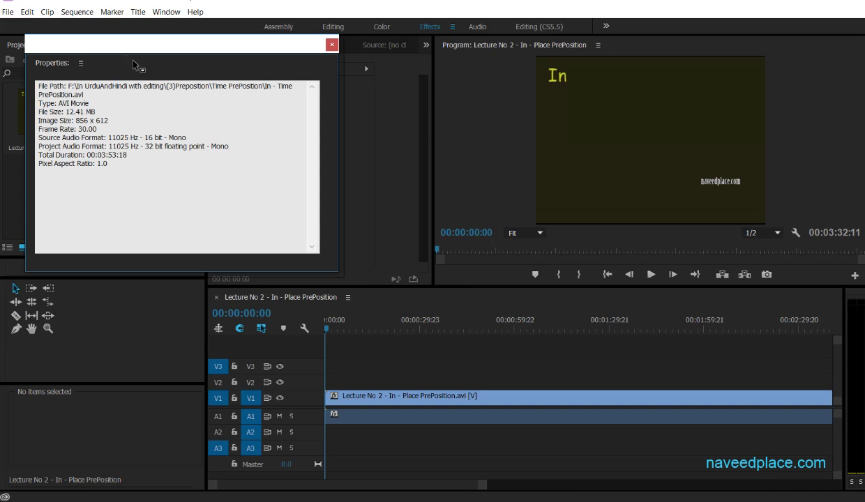
- Read the properties (856 x 612, 30 fps, 12.41 MB) by selecting lines, then close the window
{"action": "left_click_drag", "start_coordinate": [193, 159], "coordinate": [49, 86]}
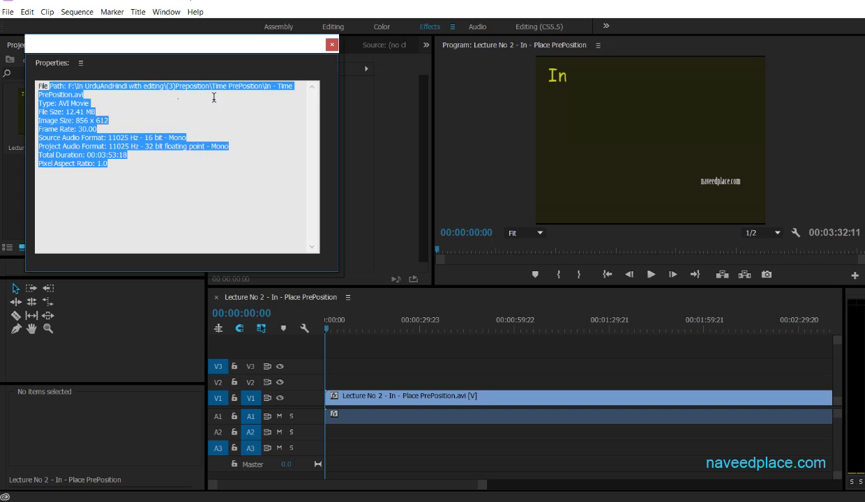
{"action": "left_click", "coordinate": [126, 101]}
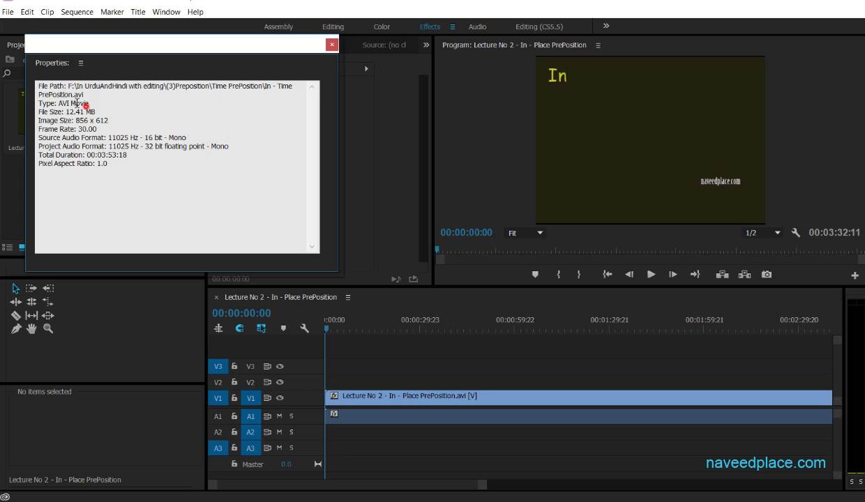
{"action": "left_click_drag", "start_coordinate": [77, 103], "coordinate": [59, 111]}
{"action": "left_click", "coordinate": [103, 112]}
{"action": "left_click_drag", "start_coordinate": [120, 123], "coordinate": [74, 138]}
{"action": "left_click_drag", "start_coordinate": [139, 161], "coordinate": [27, 82]}
{"action": "left_click", "coordinate": [332, 44]}
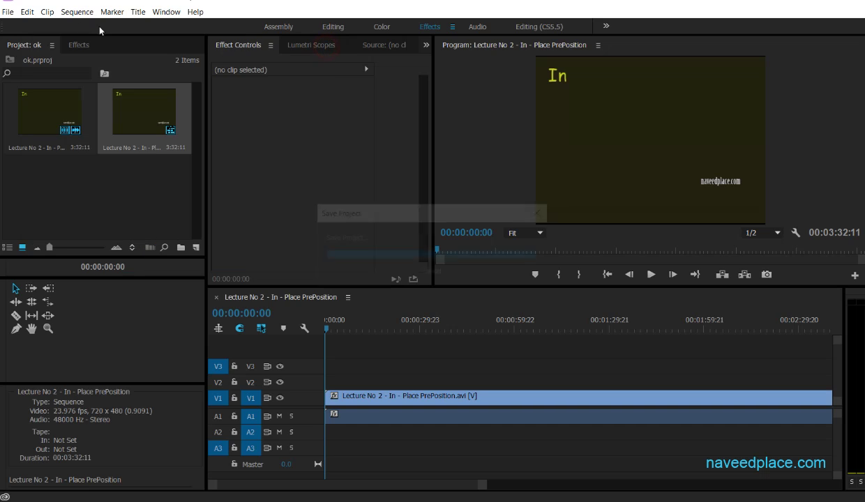
- View and close Lecture No 1 - At - Time PrePosition's properties, then expand File > Project Settings
{"action": "left_click", "coordinate": [8, 12]}
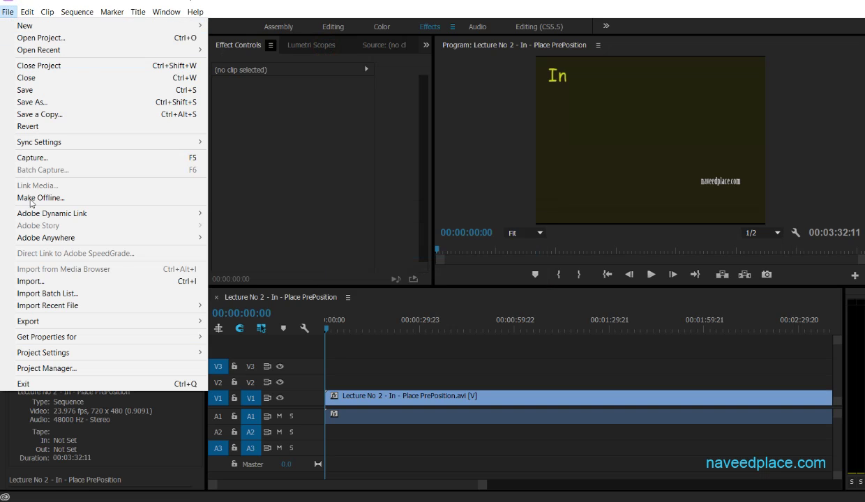
{"action": "mouse_move", "coordinate": [78, 341]}
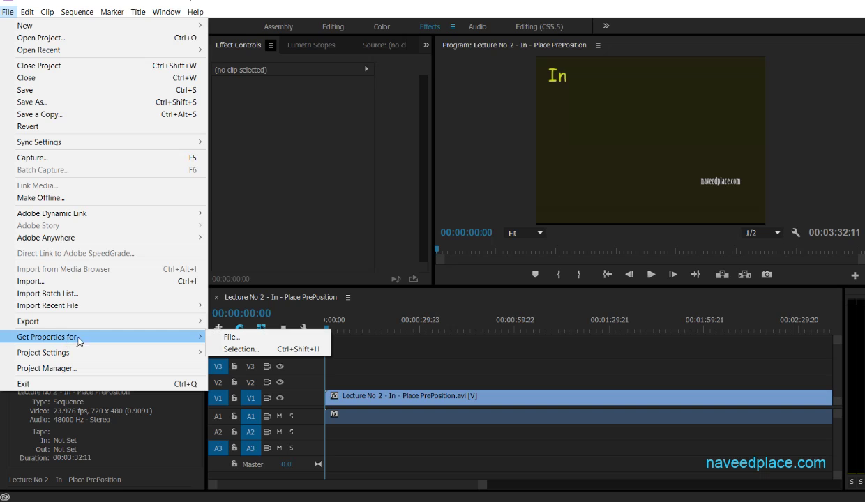
{"action": "left_click", "coordinate": [215, 337]}
{"action": "left_click", "coordinate": [439, 133]}
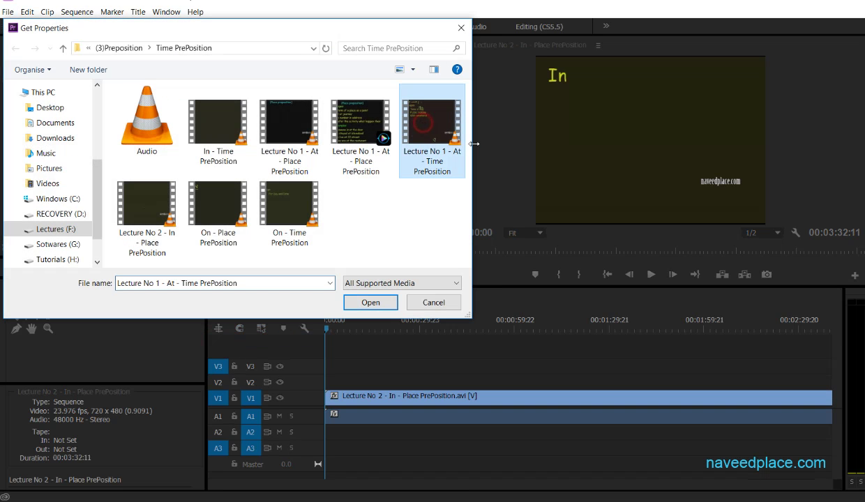
{"action": "left_click", "coordinate": [370, 303]}
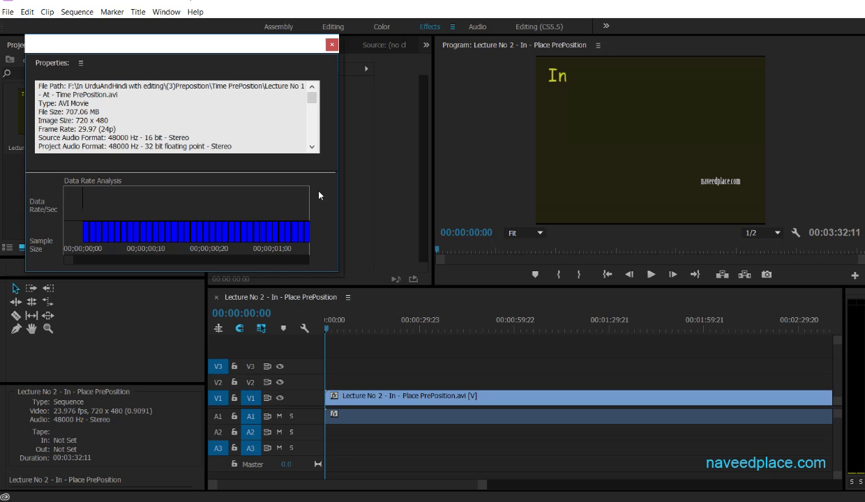
{"action": "left_click", "coordinate": [332, 44]}
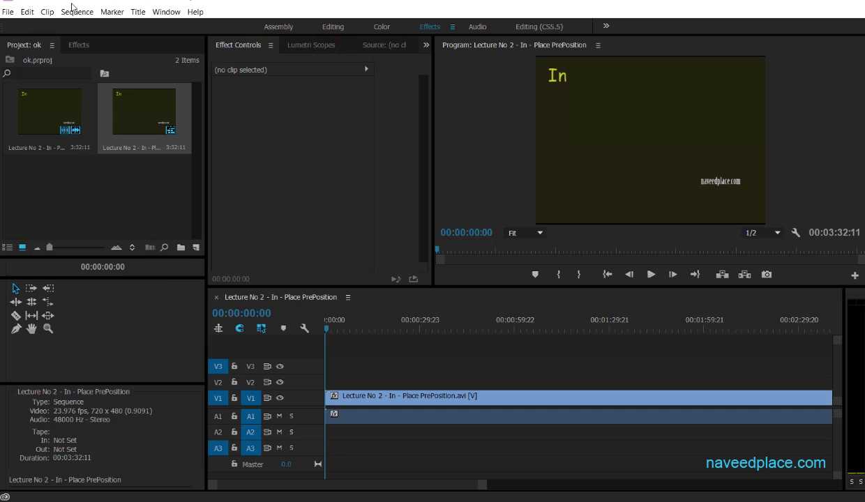
{"action": "left_click", "coordinate": [9, 11]}
{"action": "mouse_move", "coordinate": [50, 354]}
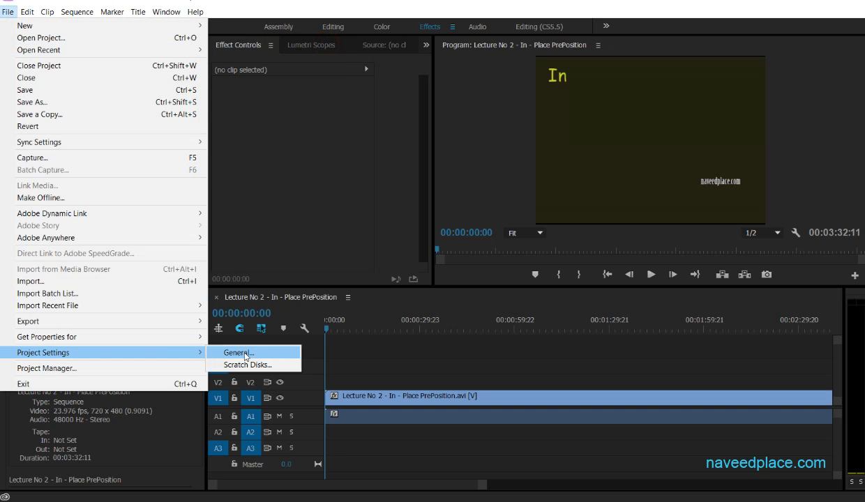
{"action": "left_click", "coordinate": [273, 353]}
{"action": "left_click", "coordinate": [553, 404]}
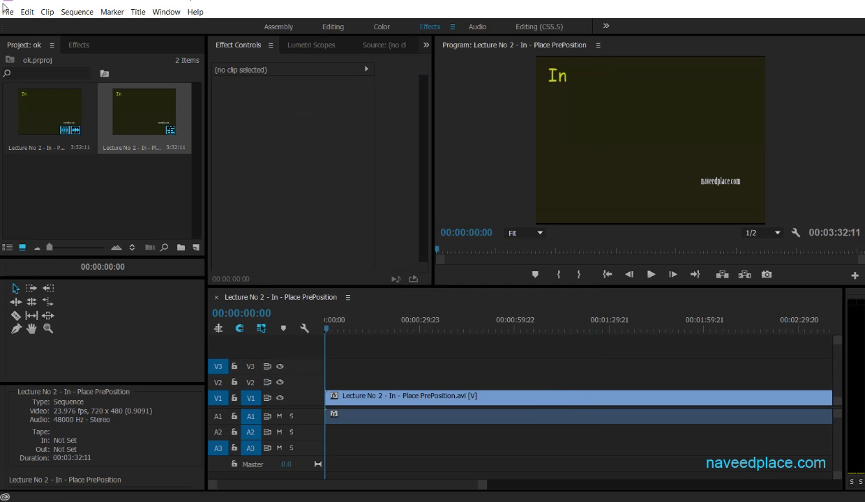
{"action": "left_click", "coordinate": [9, 12]}
{"action": "left_click", "coordinate": [79, 369]}
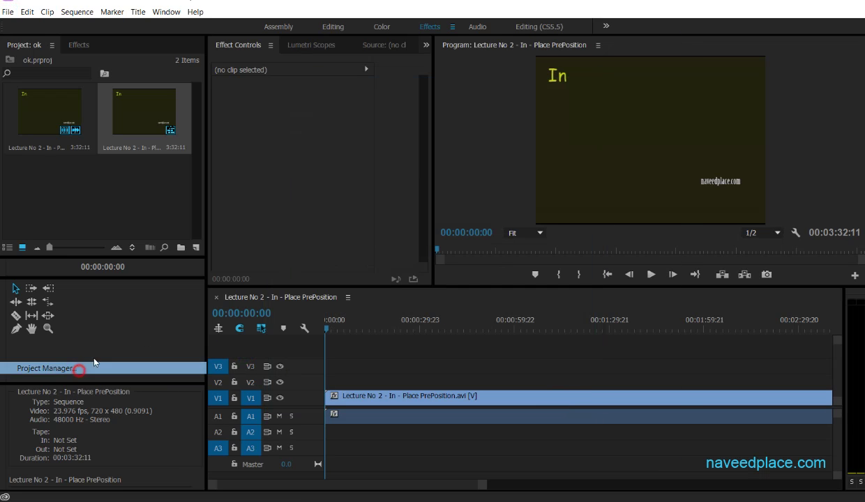
{"action": "left_click", "coordinate": [650, 451]}
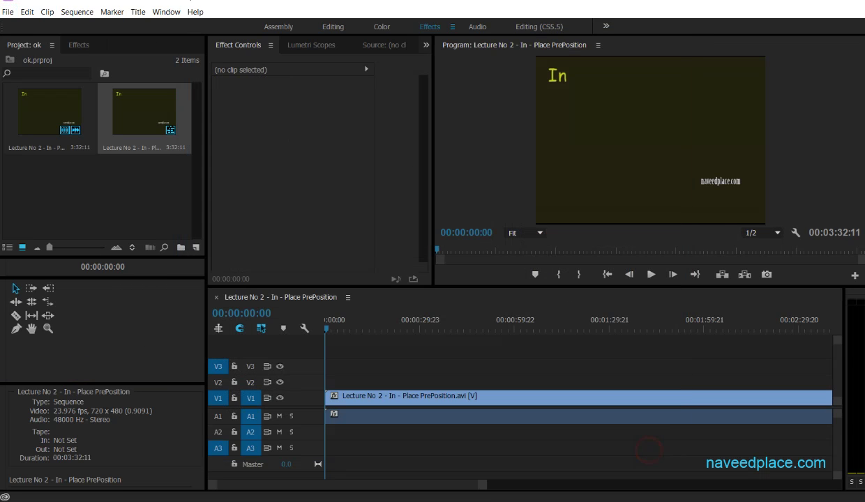
{"action": "left_click", "coordinate": [8, 12]}
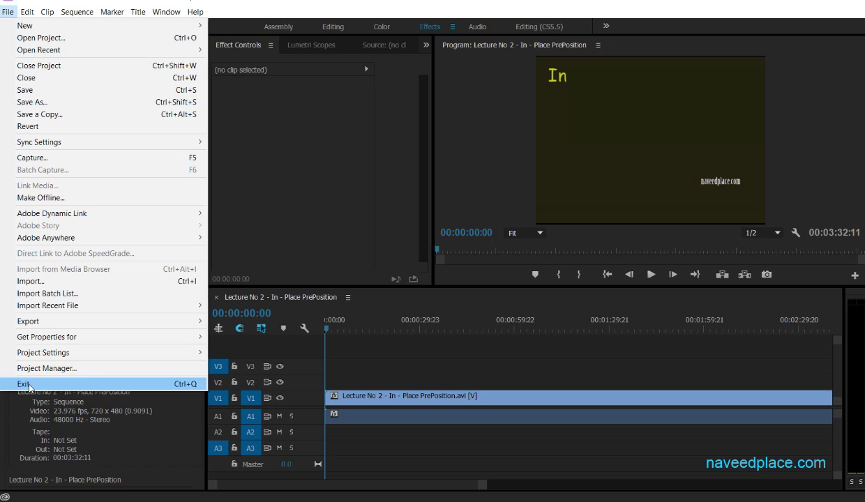
{"action": "left_click", "coordinate": [311, 190]}
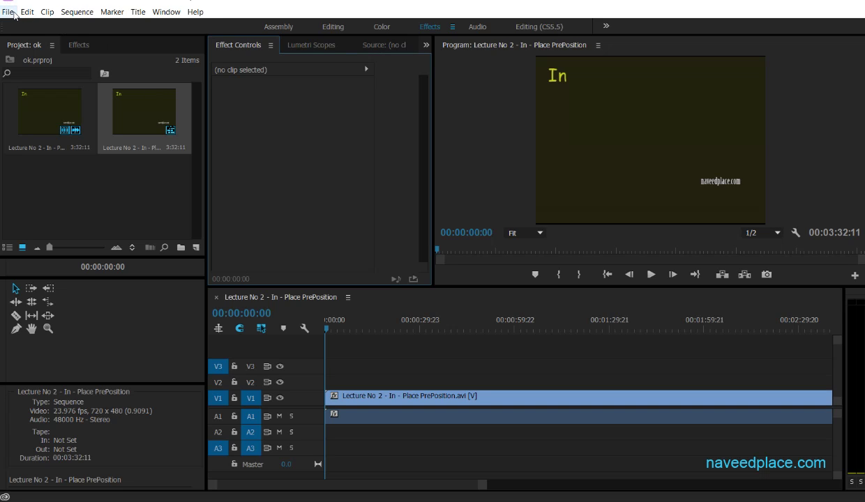